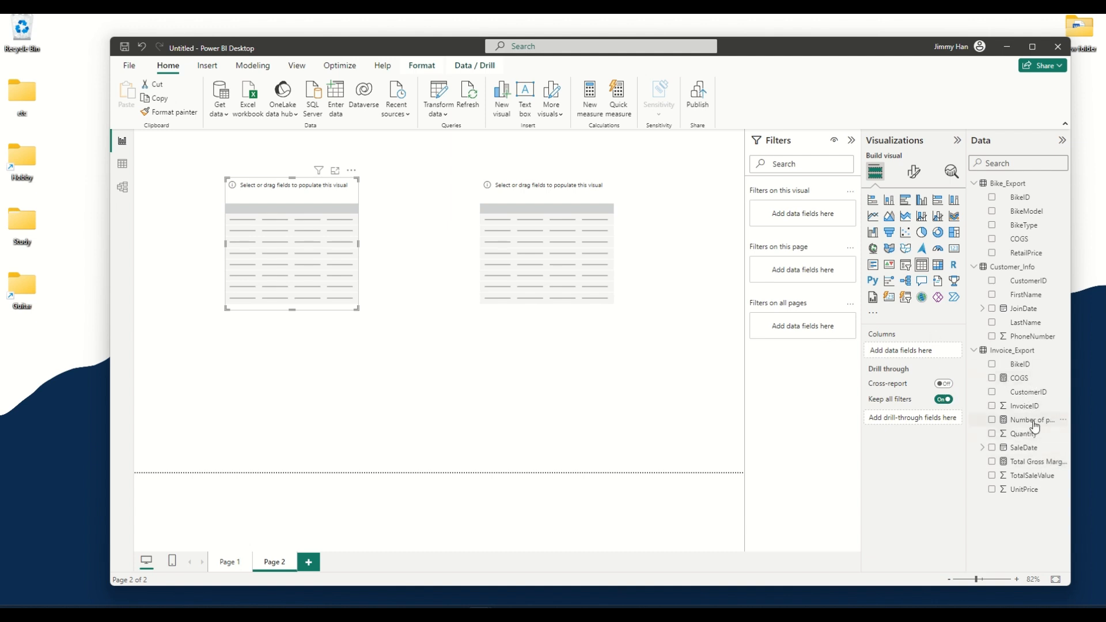
Step: Fill the first empty table with Invoice_Export CustomerID, Customer_Info FirstName and Number of purchases, and widen it to fit all columns
click(1034, 422)
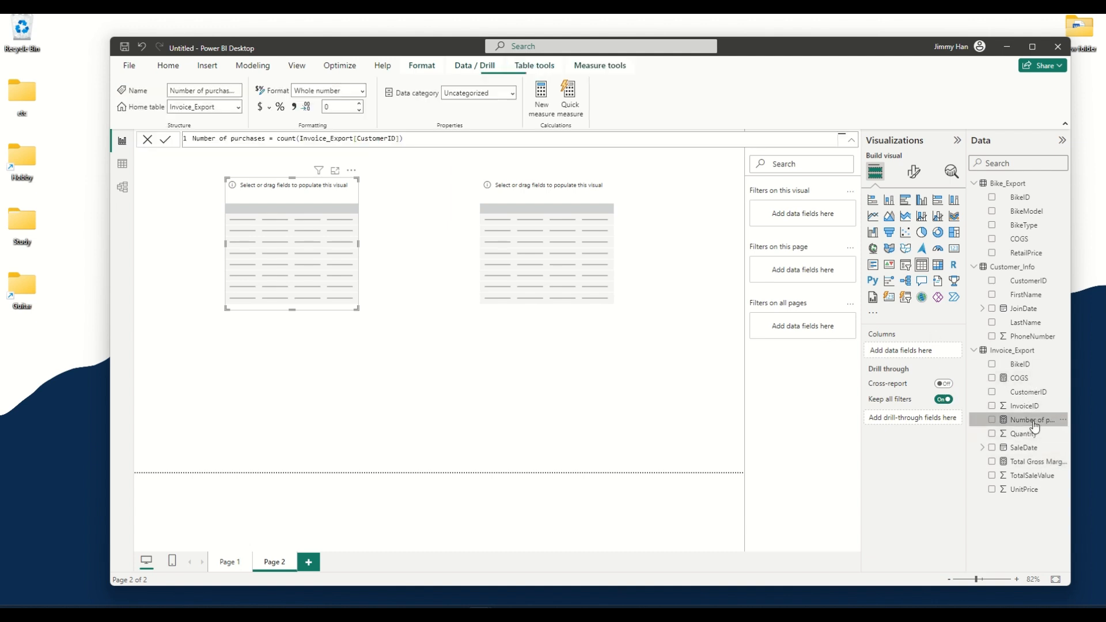
click(437, 134)
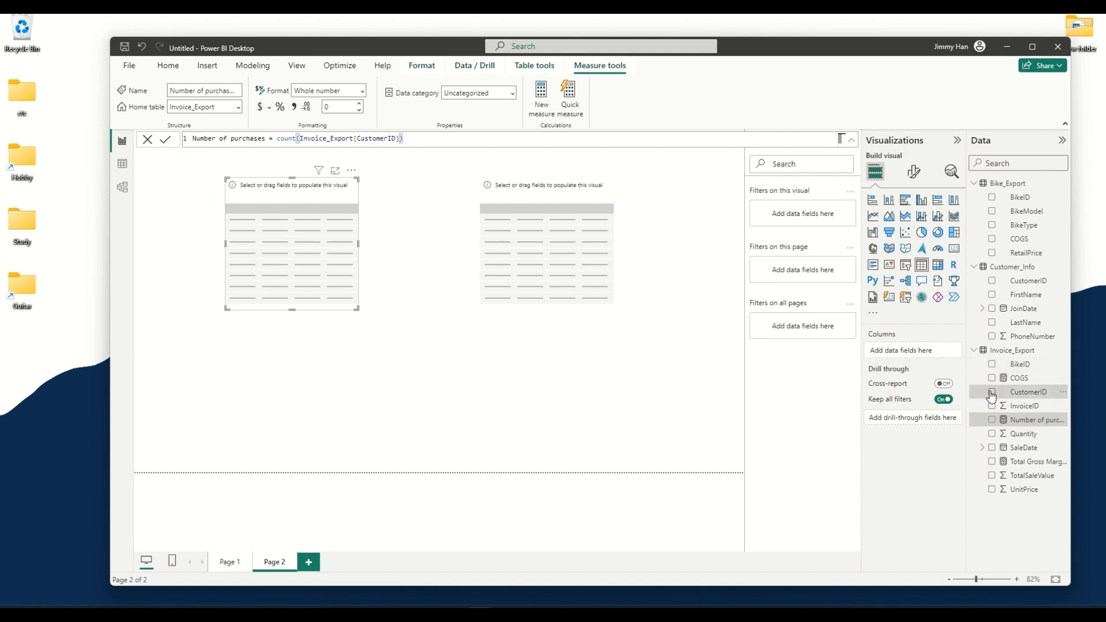
click(992, 392)
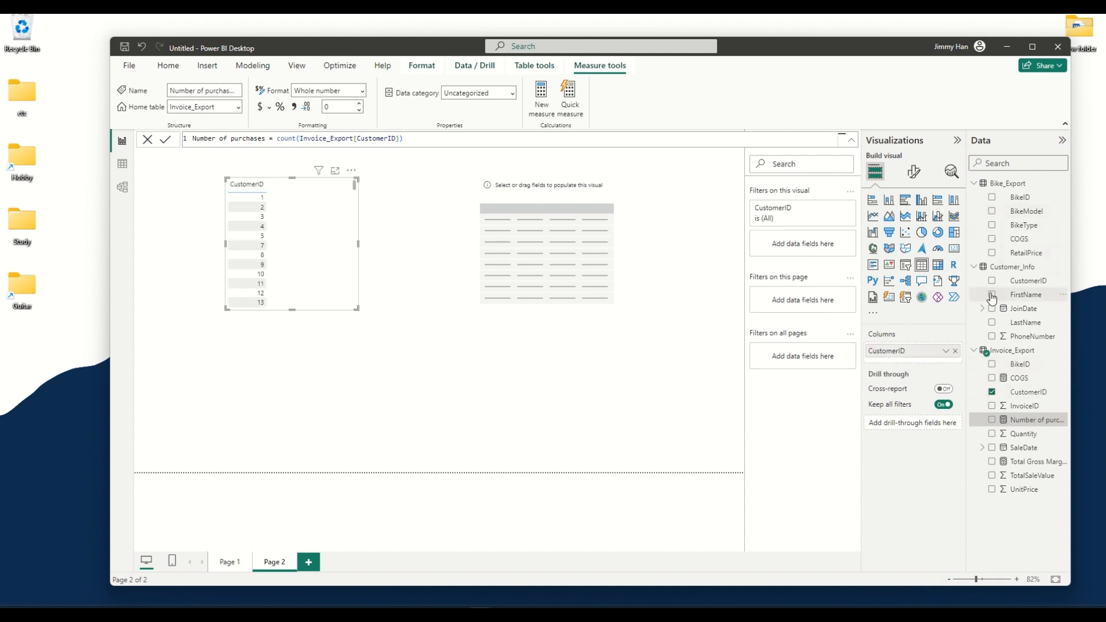
click(992, 296)
click(992, 296)
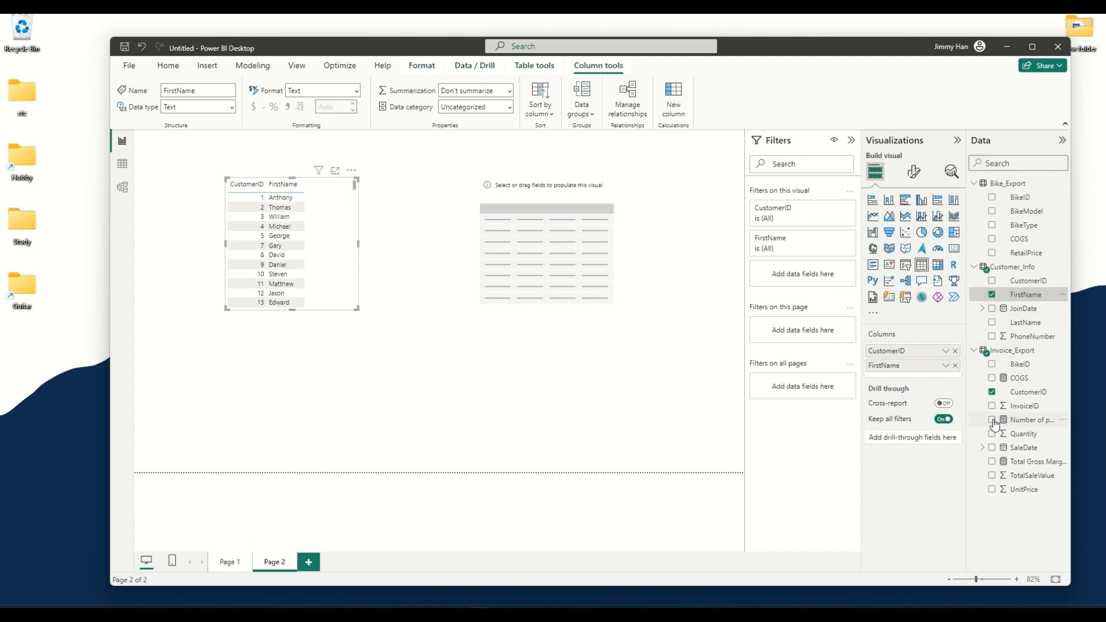
click(993, 421)
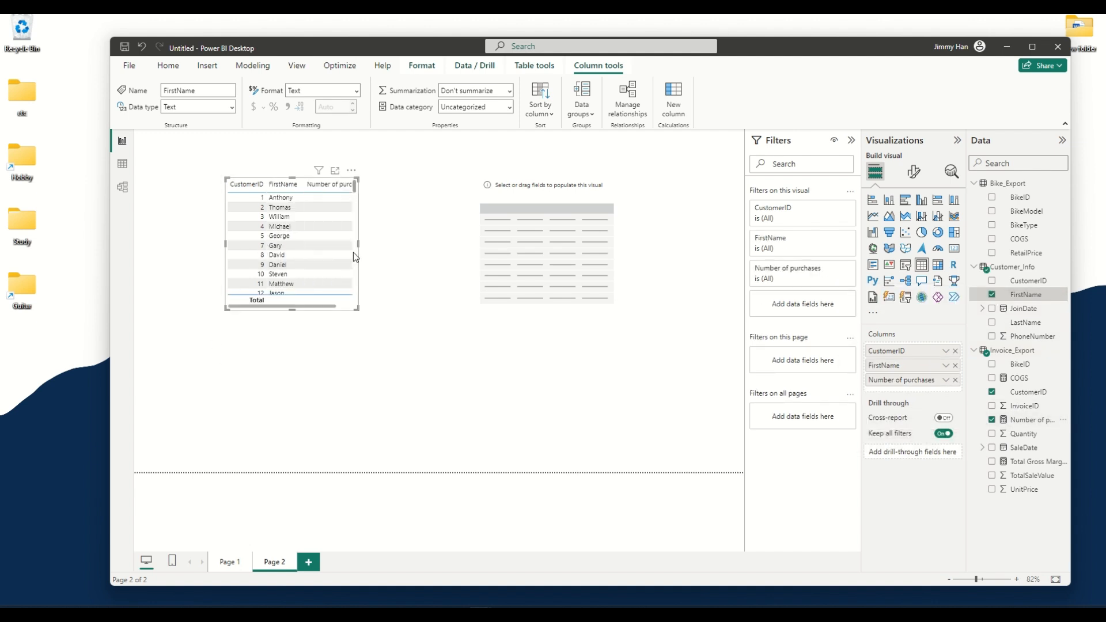
drag(359, 243, 411, 246)
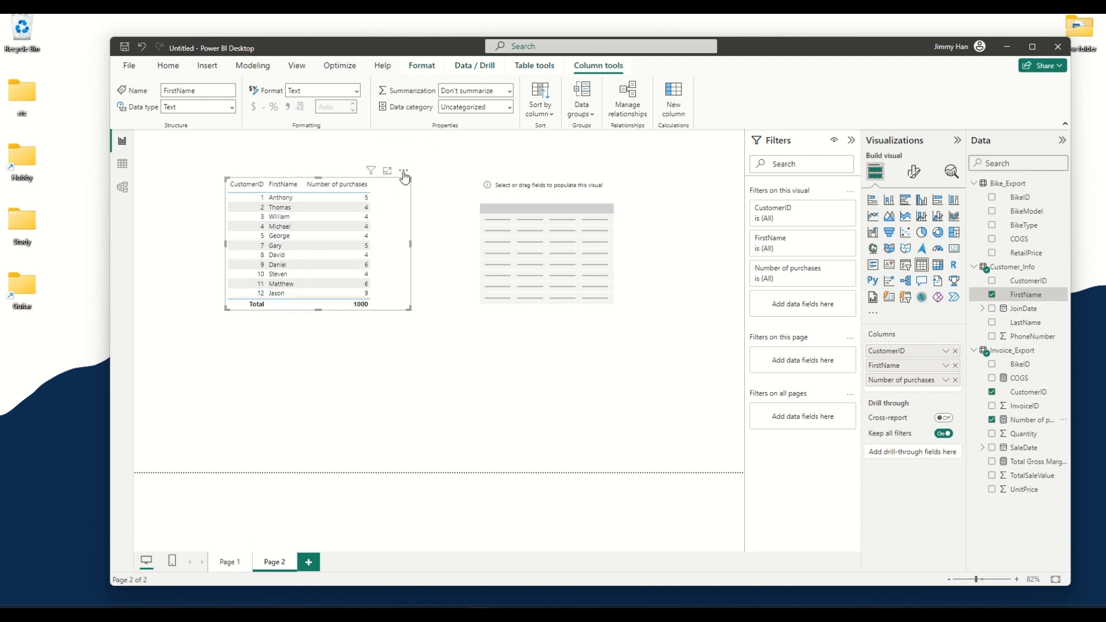
Step: Sort the customer table by Number of purchases
click(405, 173)
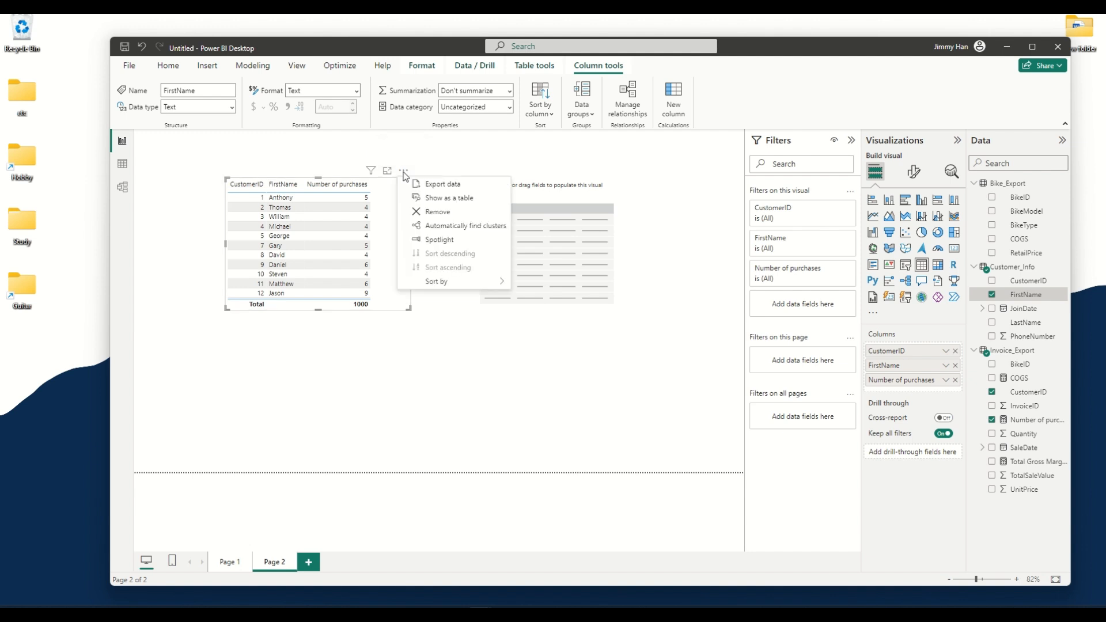
mouse_move(460, 283)
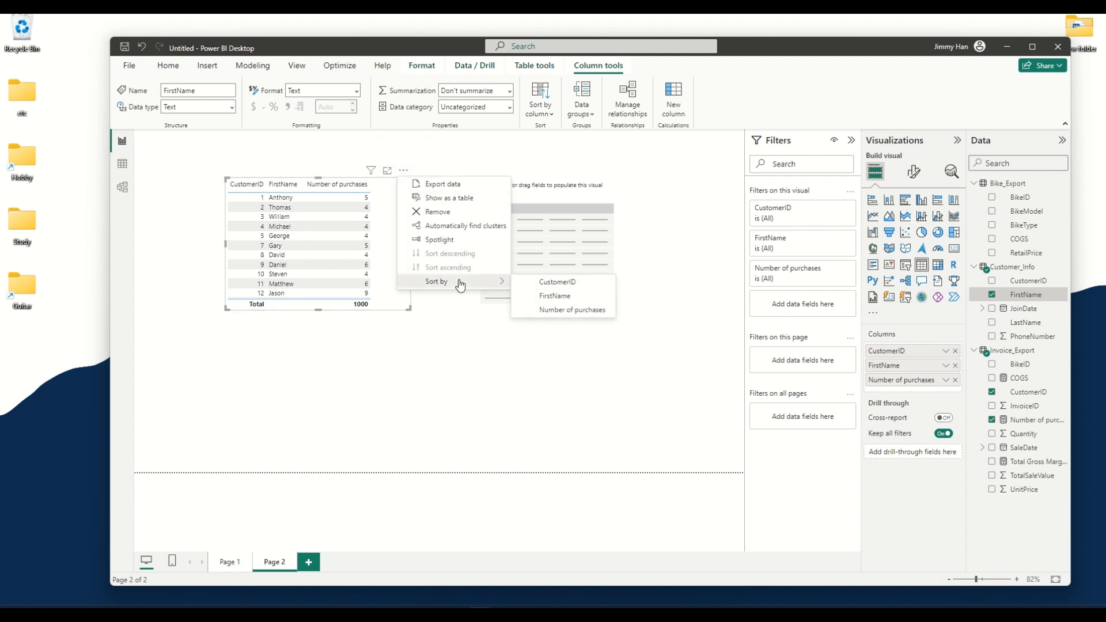
click(567, 311)
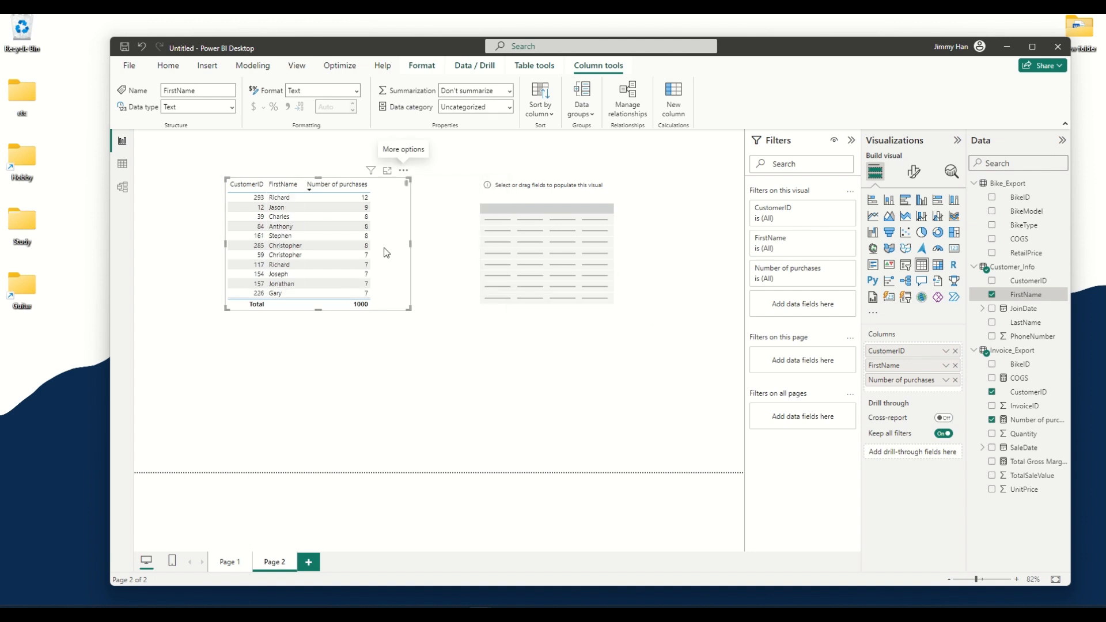
Step: Examine the formula of the Number of purchases measure, including its name, count function and column argument
right_click(1025, 381)
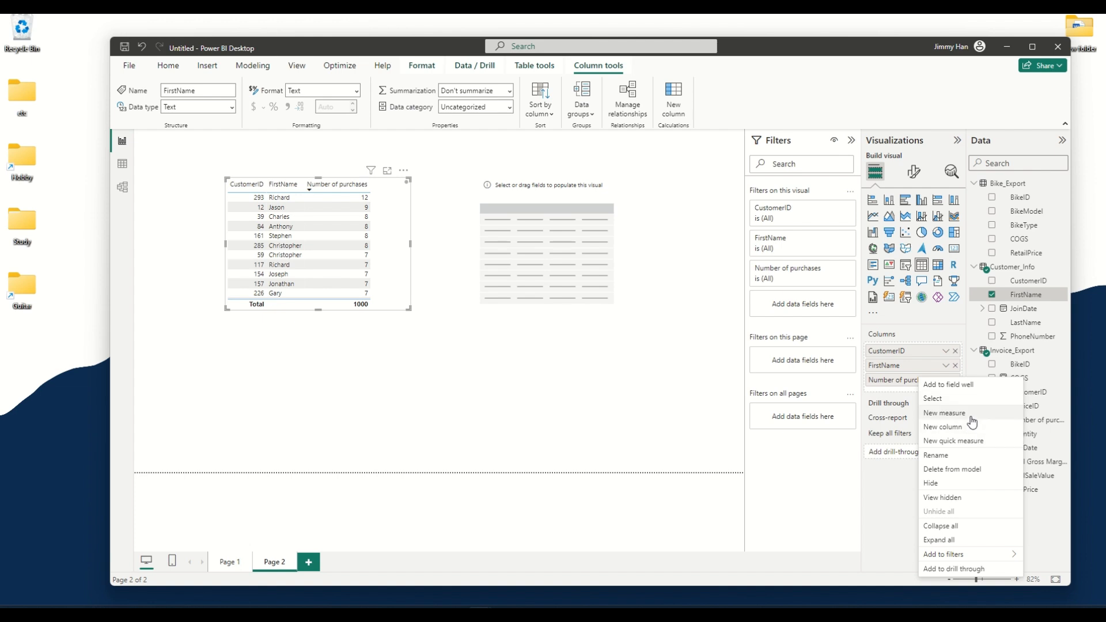
click(1052, 398)
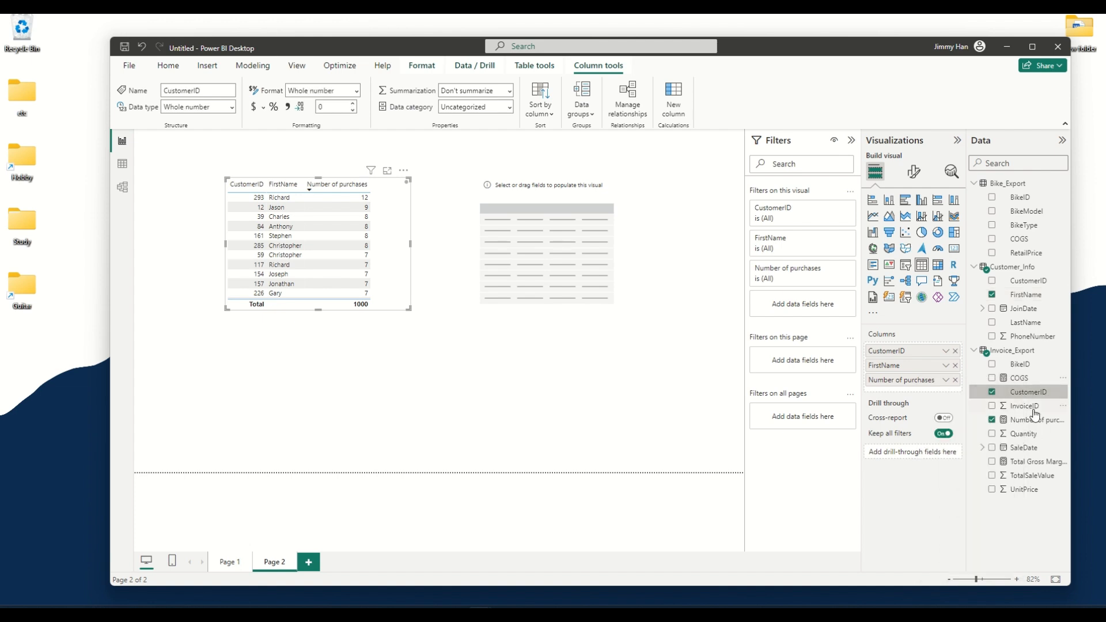
click(1031, 420)
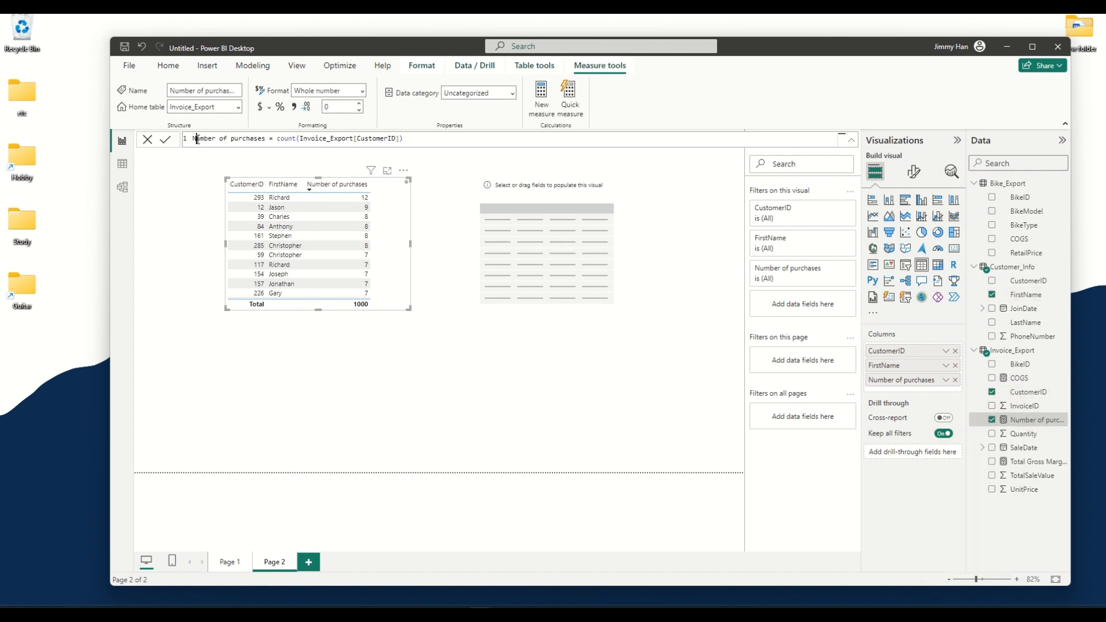
drag(196, 139, 265, 138)
click(265, 139)
double_click(247, 139)
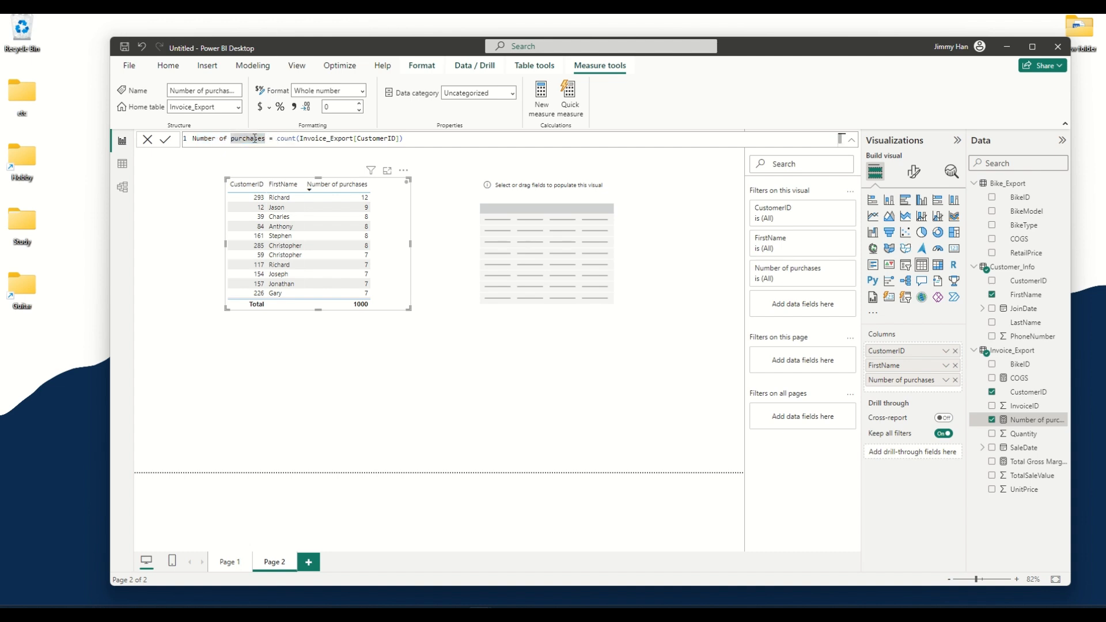
double_click(202, 139)
double_click(259, 140)
double_click(286, 140)
double_click(305, 139)
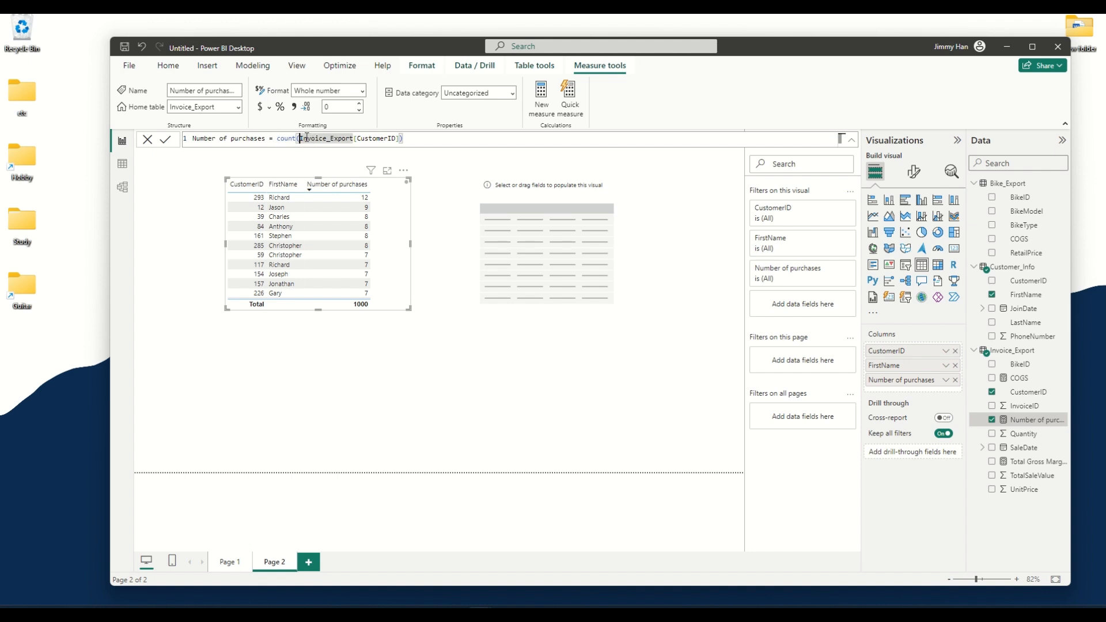
drag(300, 138, 400, 139)
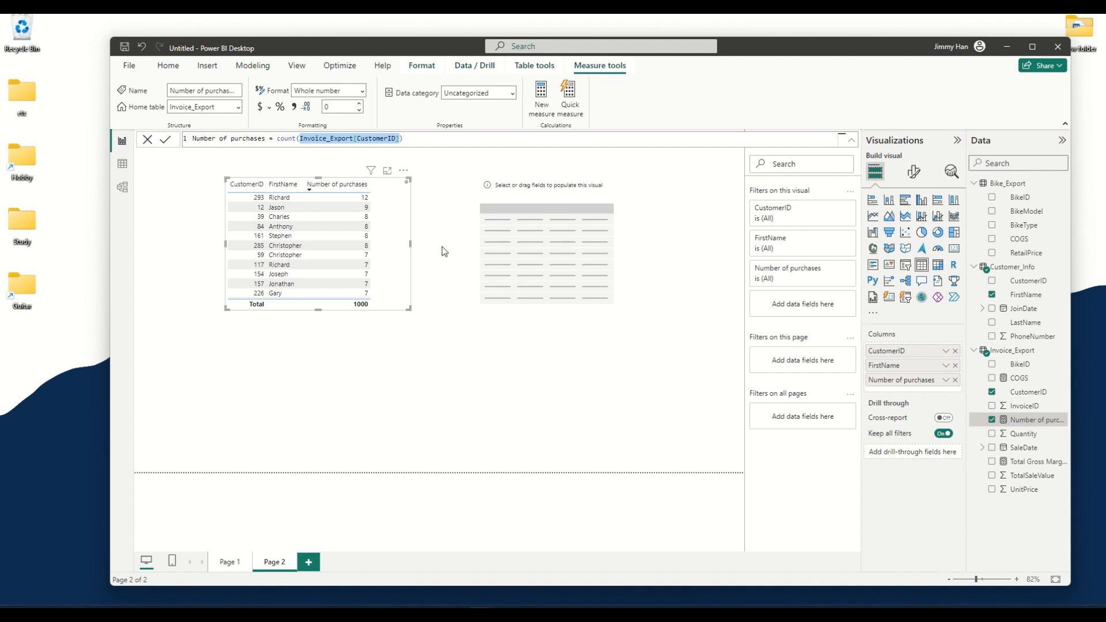
Step: With the second empty table selected, create an Invoice_Export measure starting with Total Gross Margin = sum(Invoice_Export[TotalSaleValue]) -
click(507, 198)
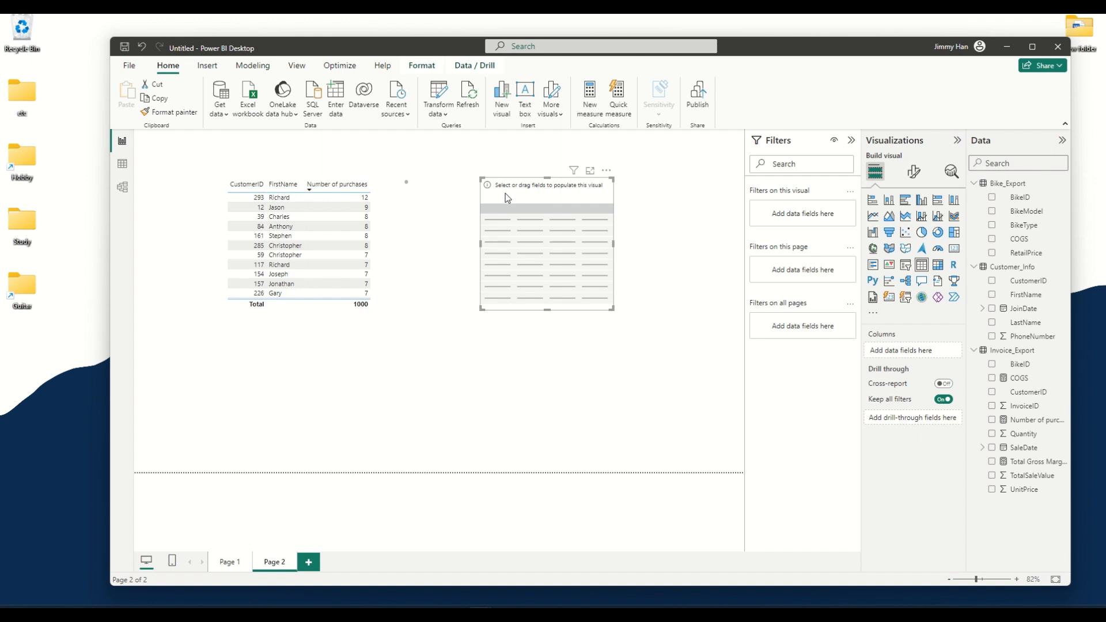
click(1015, 378)
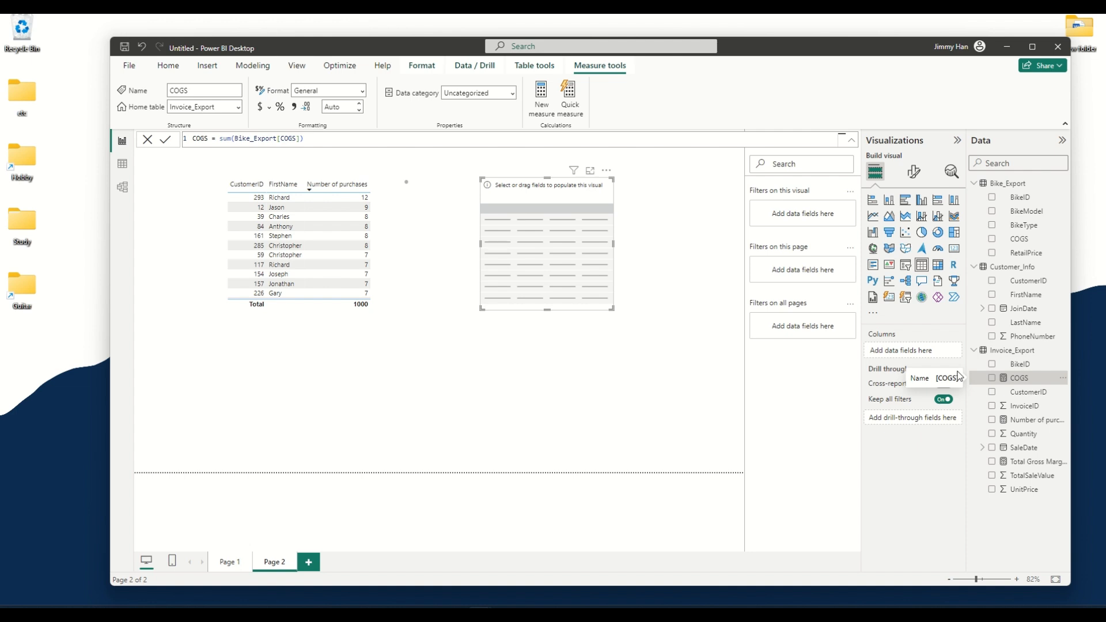
right_click(1032, 426)
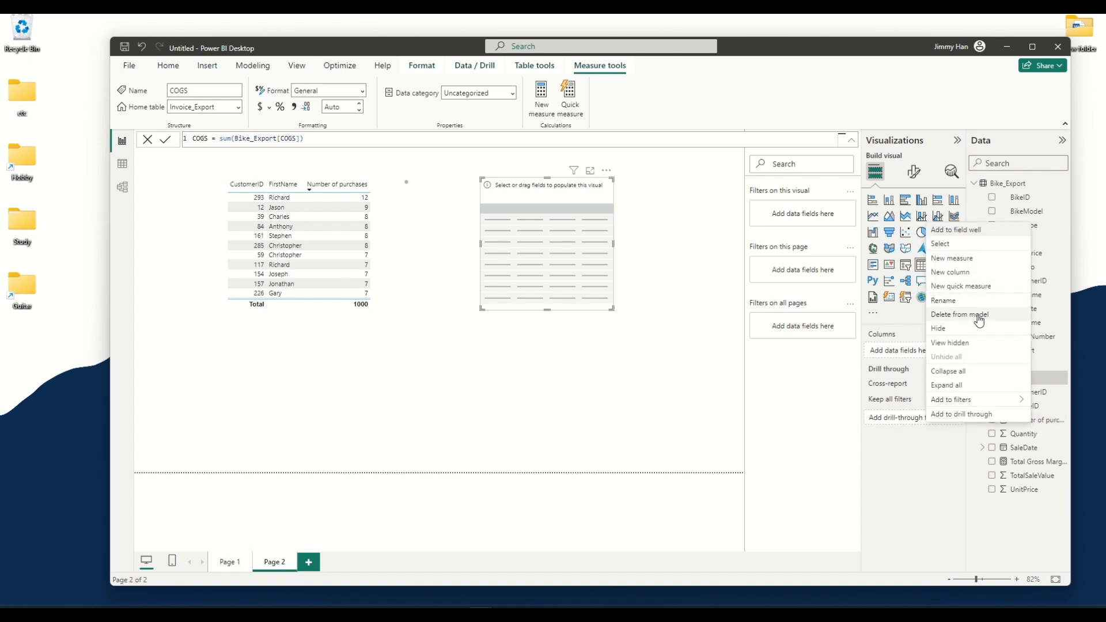
click(970, 257)
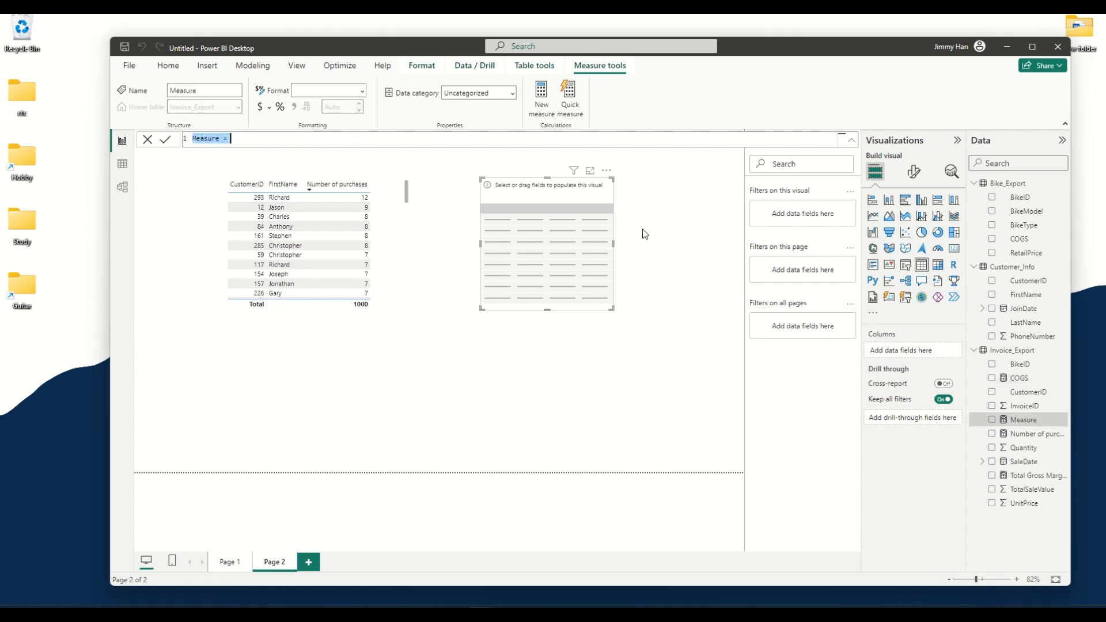
text(Total Gross Margin = sum()
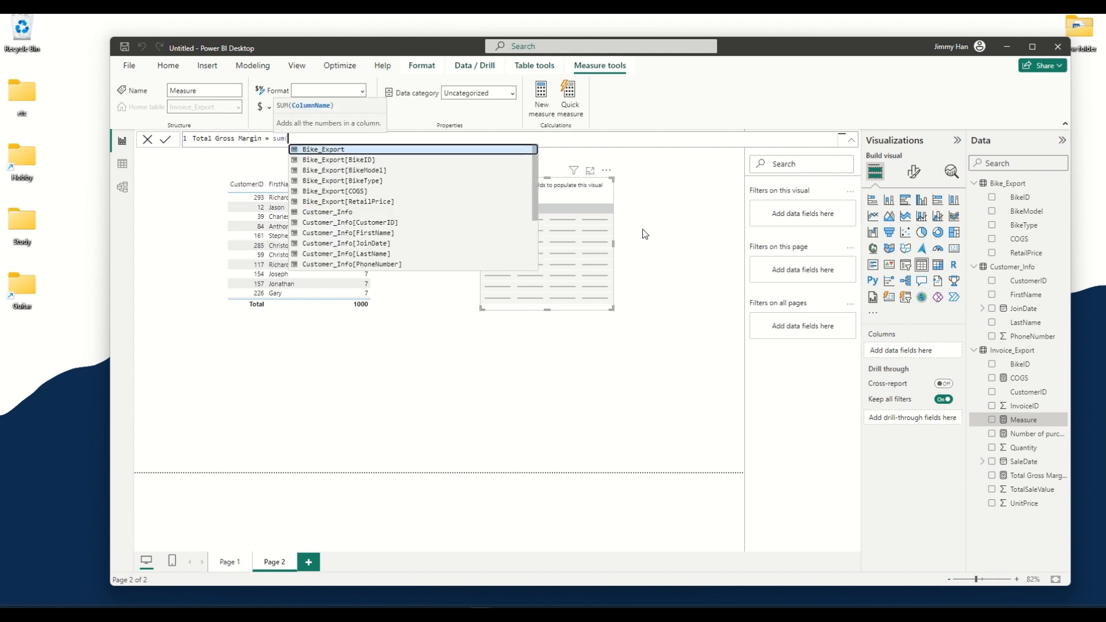
text(total)
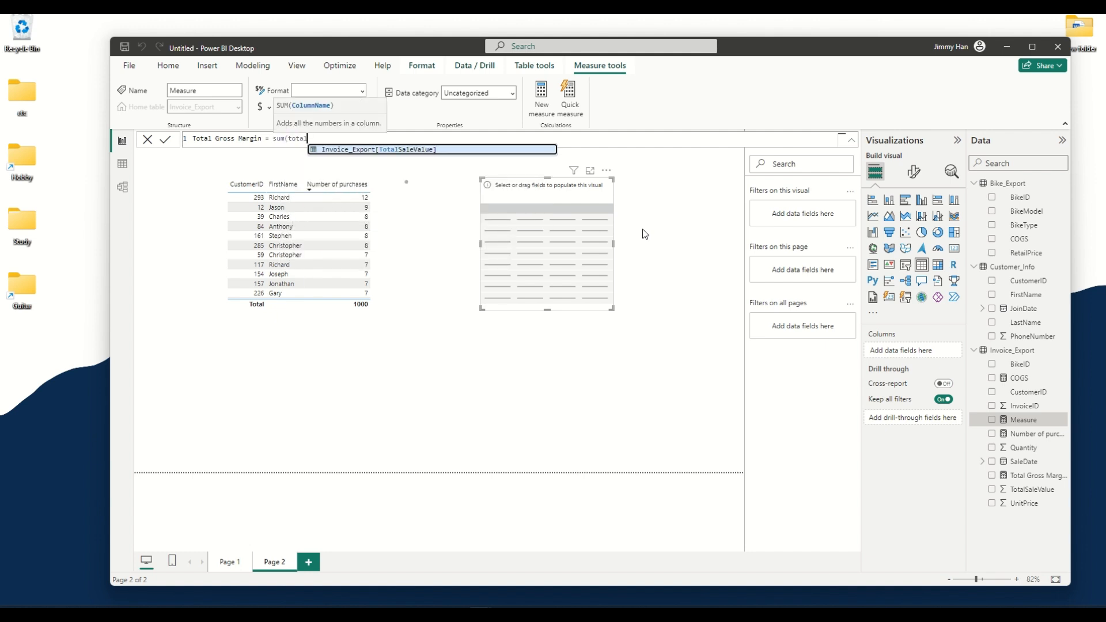
key(Tab)
text() -)
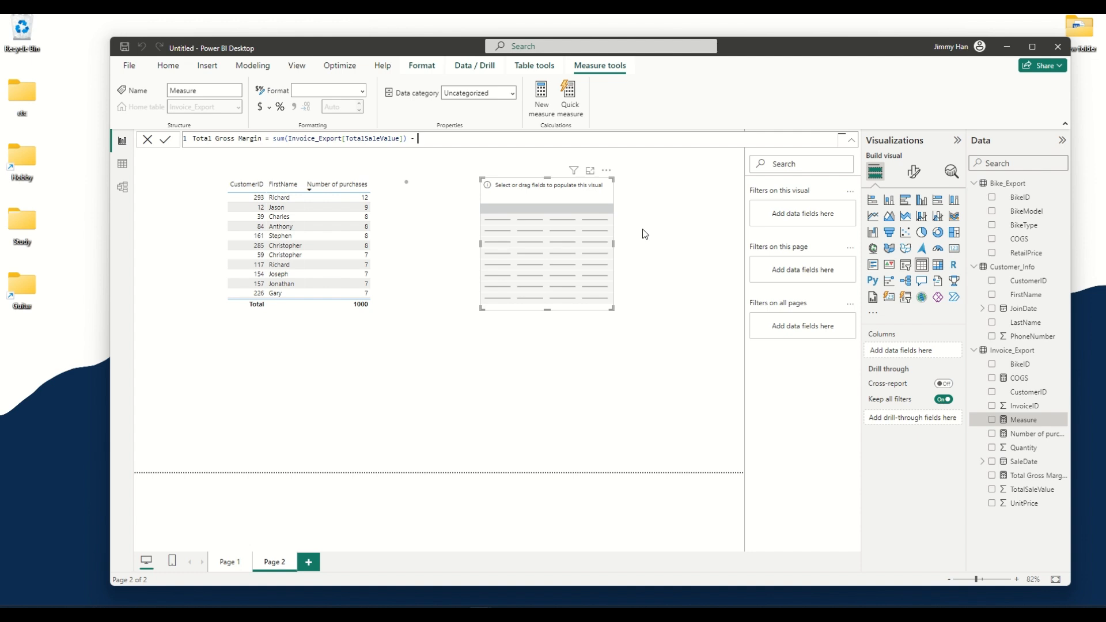
Step: Complete the measure formula with sumx(Invoice_Export, [COGS] * [Number of purchases]) and try to commit it as Total Gross Margin
text(sumx)
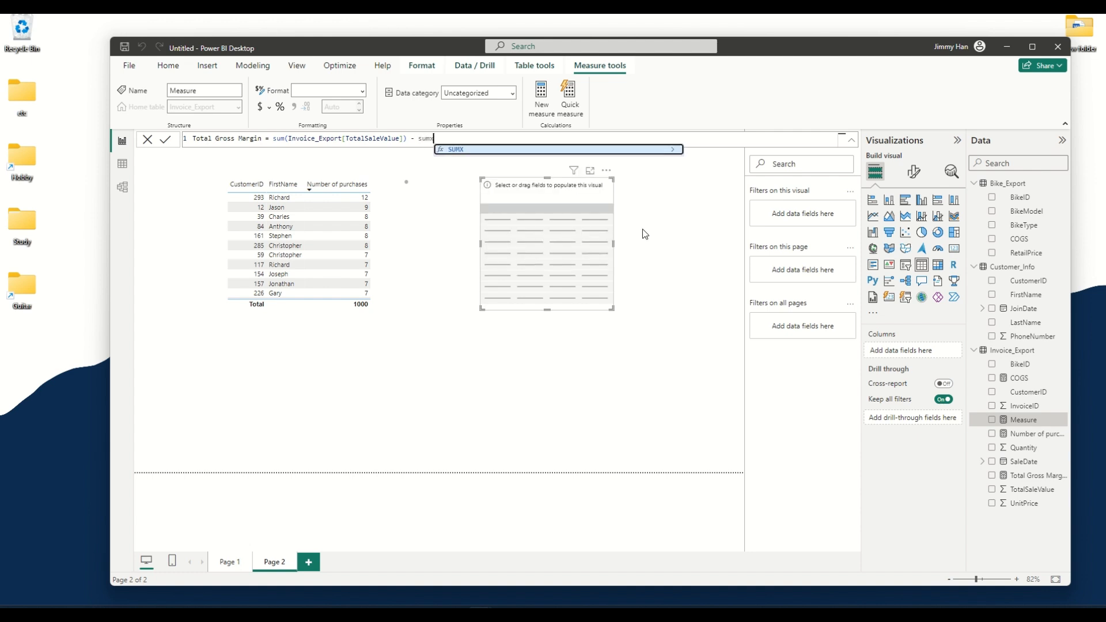
text(()
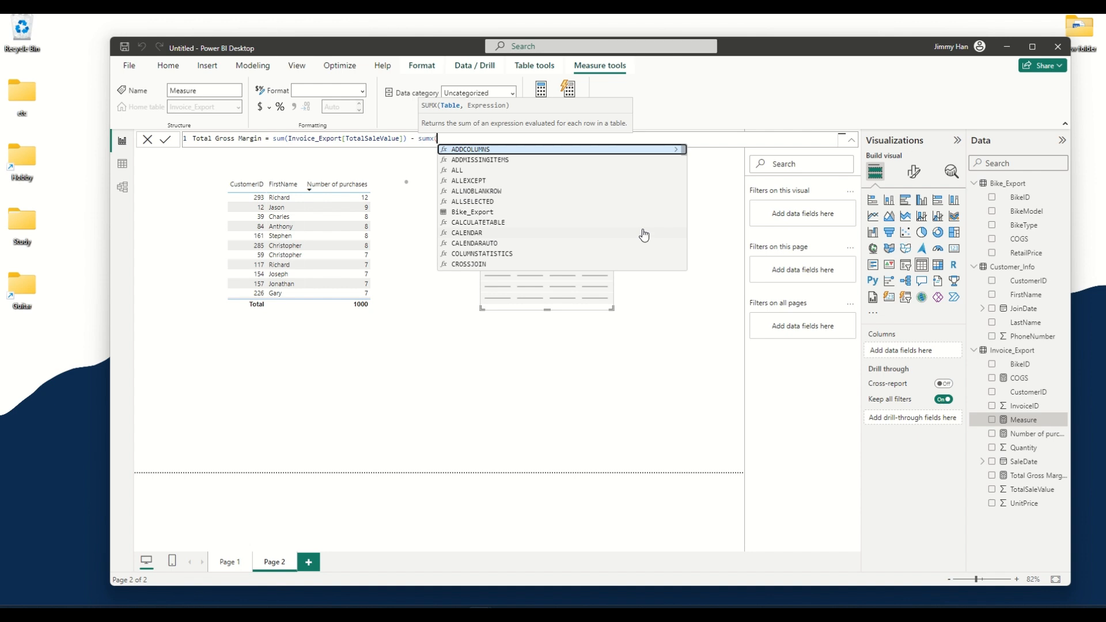
text(Invoice_Export, )
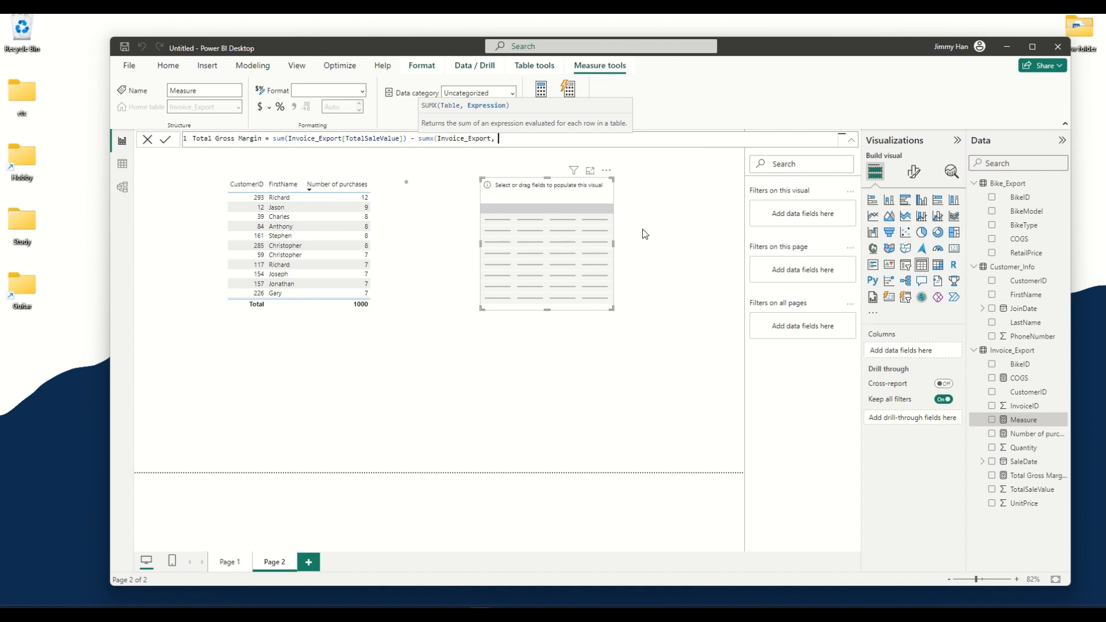
text([cogs)
key(Tab)
text(* num)
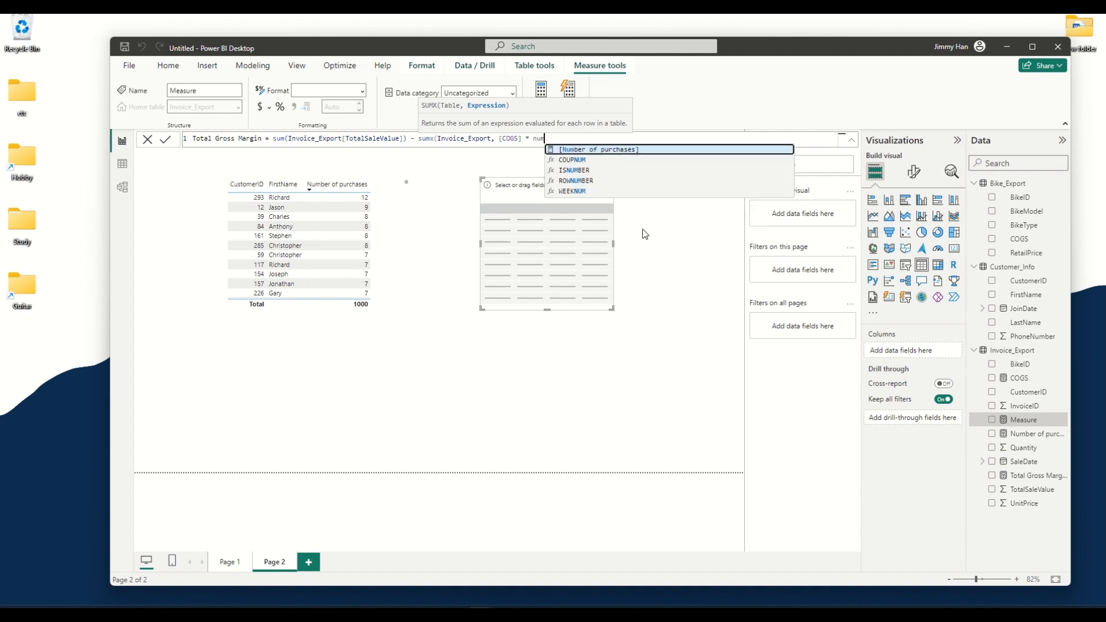
key(Tab)
text())
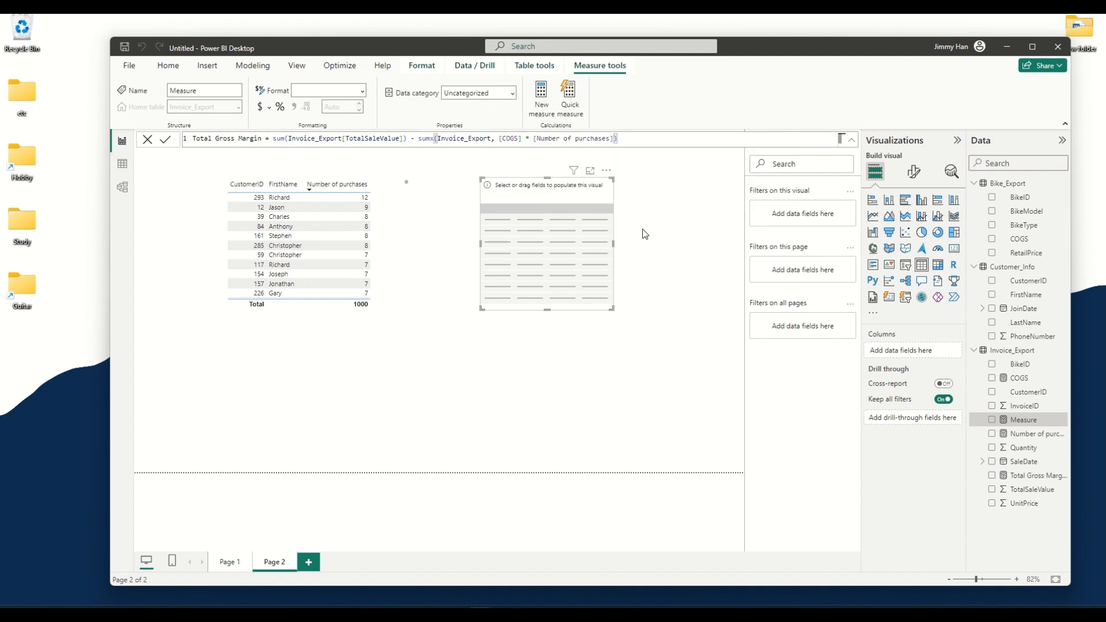
key(Return)
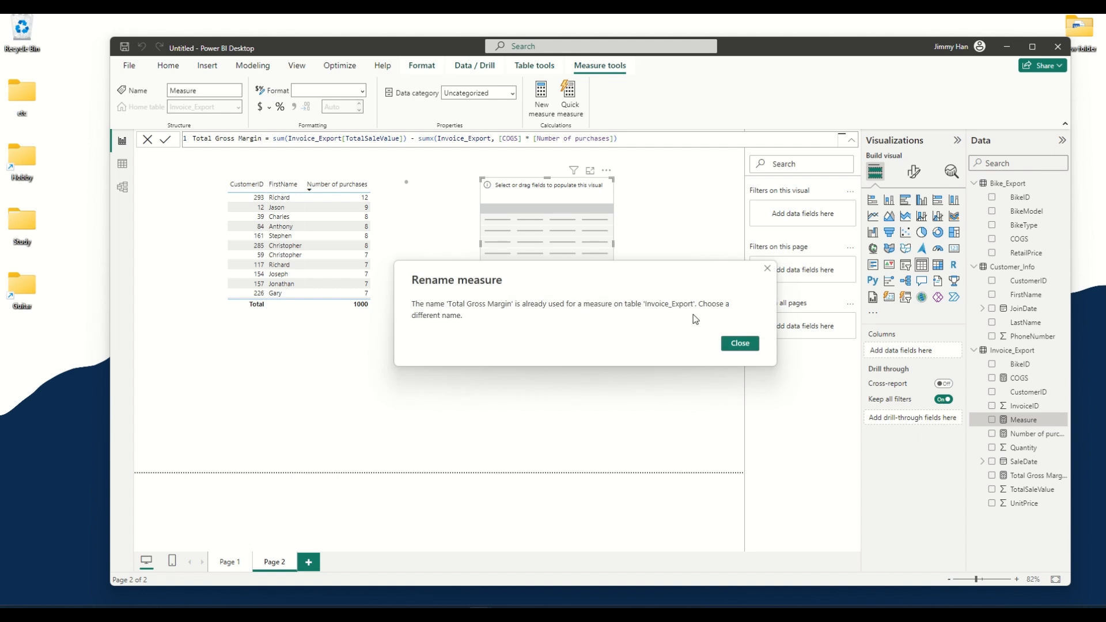
click(738, 344)
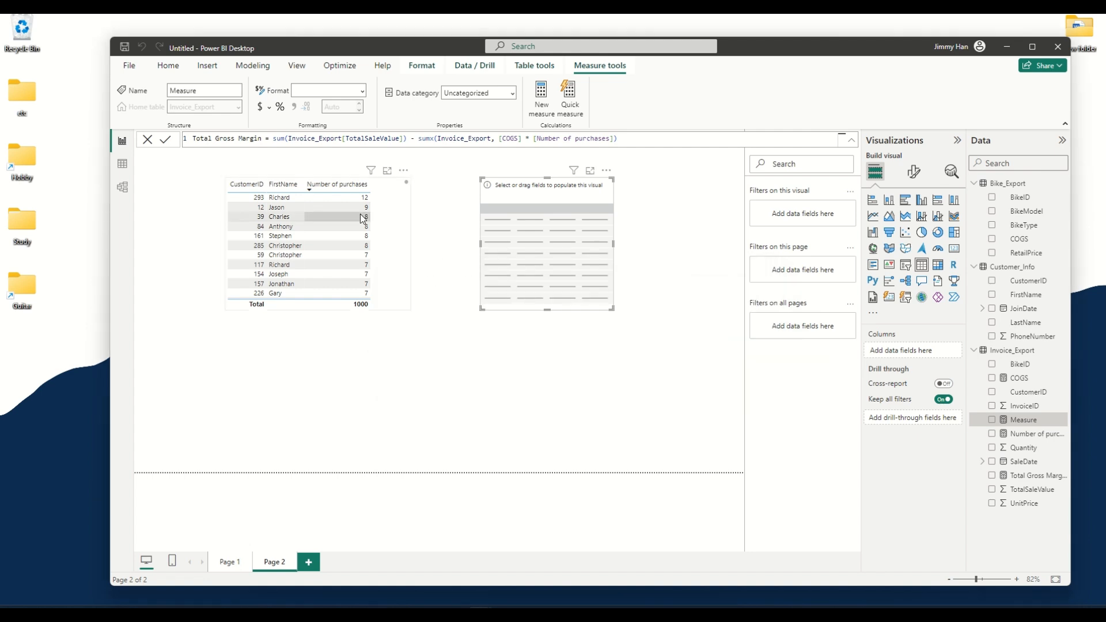
Step: Change the new measure's name to Total Gross Margin1 in the formula and commit it
click(266, 142)
text(1)
key(Return)
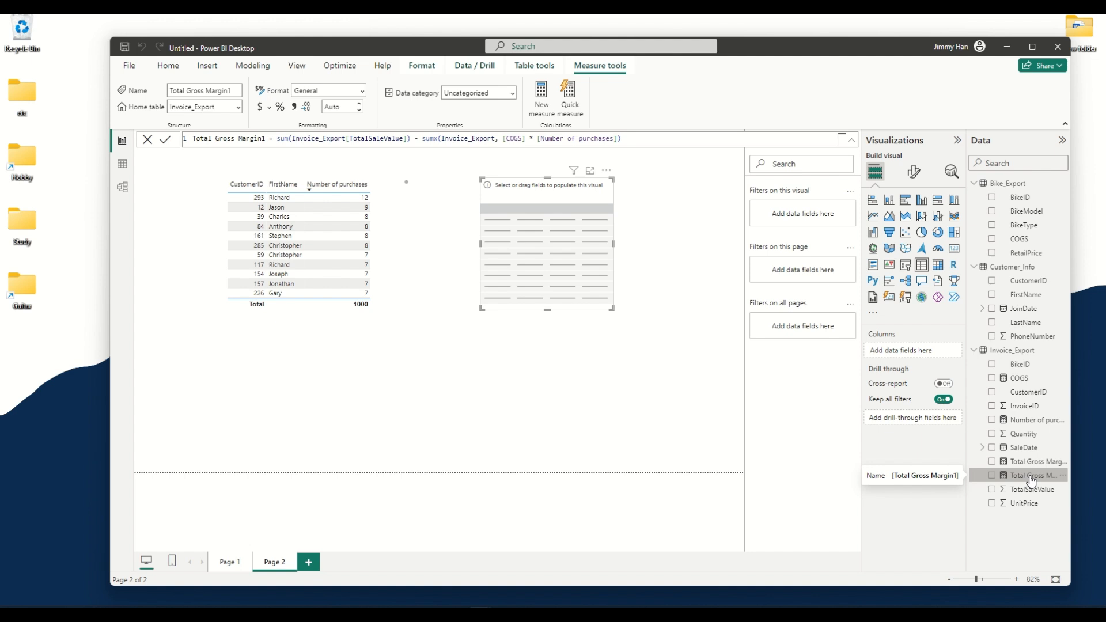
double_click(259, 139)
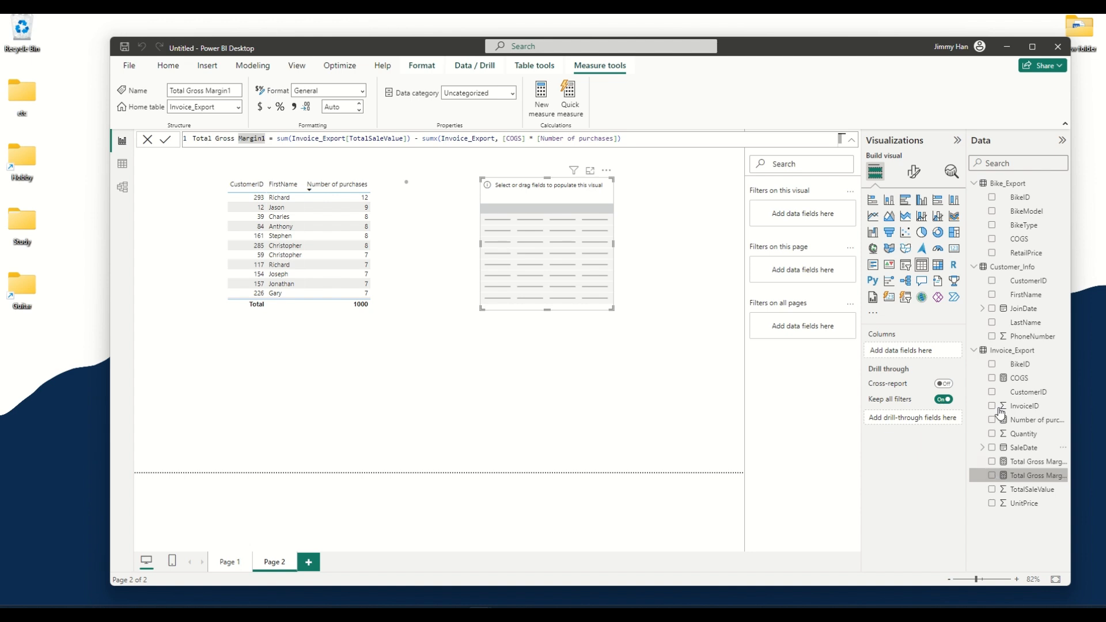
Step: Fill the second table with Invoice_Export BikeID, BikeModel and Total Gross Margin1, and widen it to fit all columns
click(992, 365)
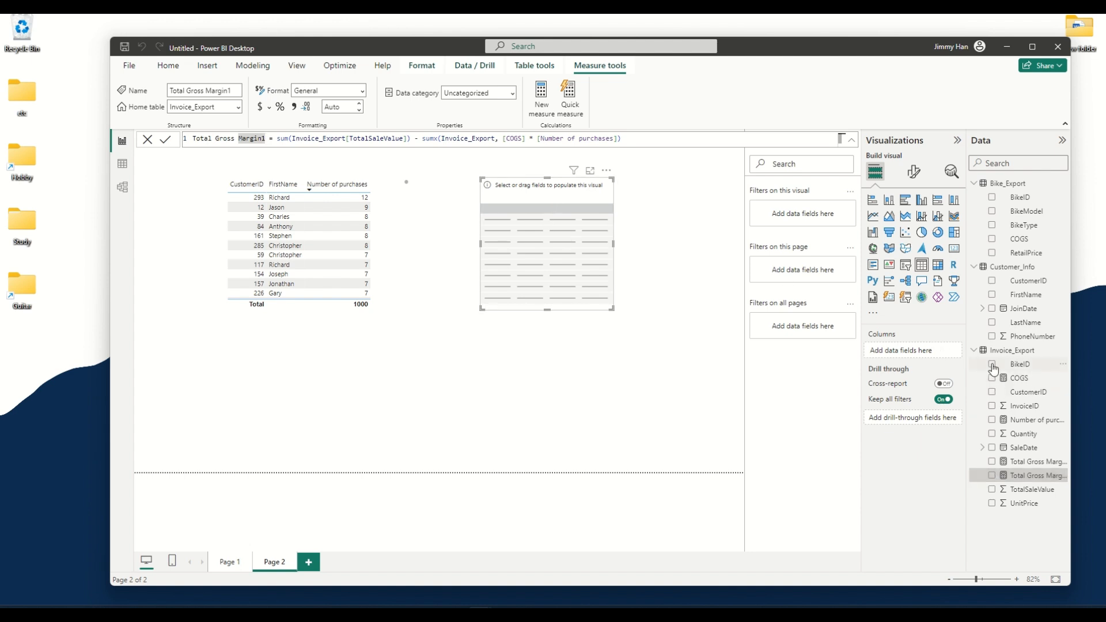
click(992, 211)
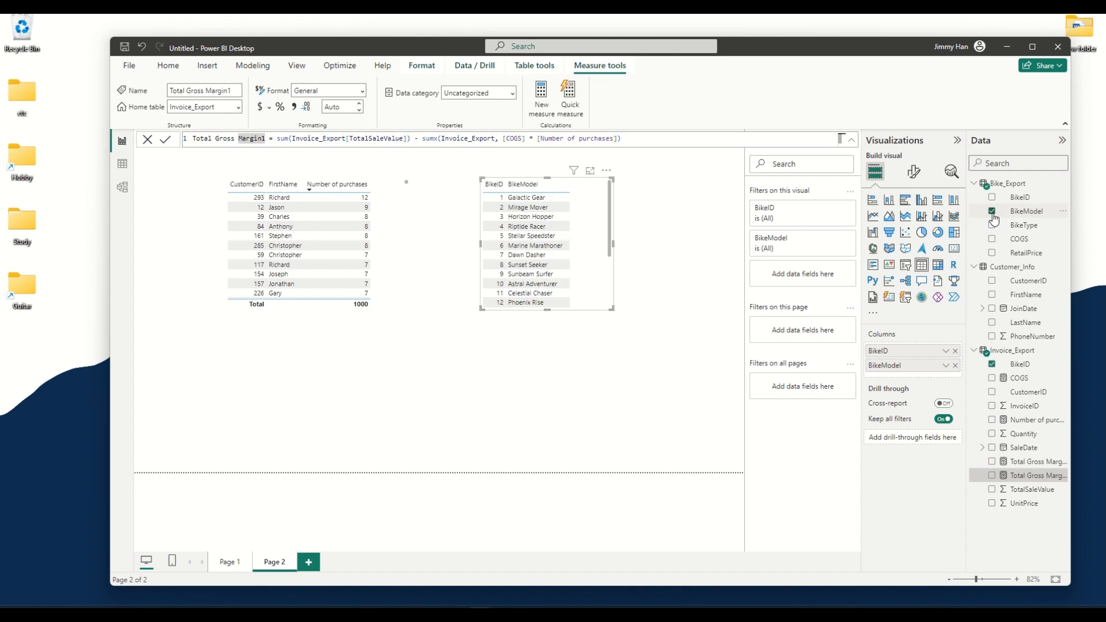
click(992, 475)
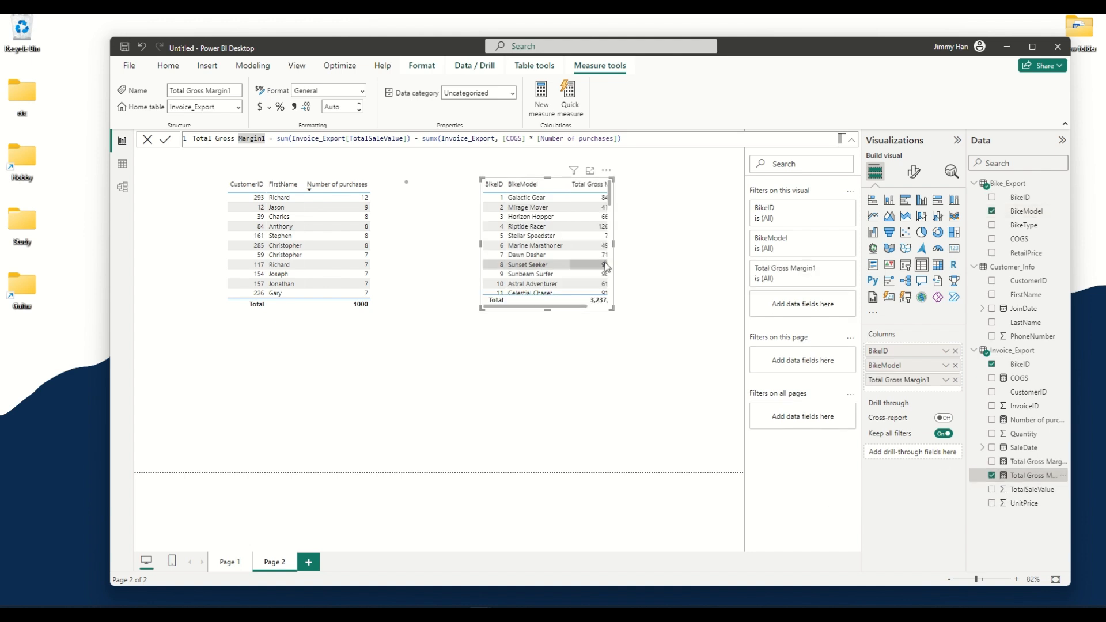
drag(614, 244, 661, 244)
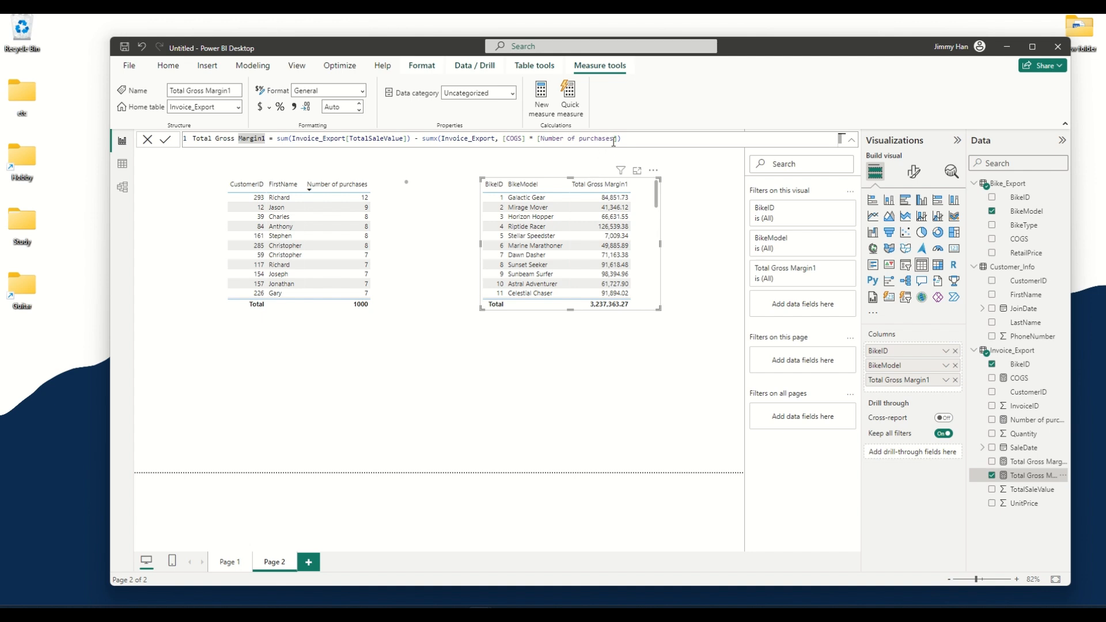
Step: In the Total Gross Margin1 formula, replace [Number of purchases] with Invoice_Export[Quantity] as the COGS multiplier and commit the measure
drag(618, 141, 539, 142)
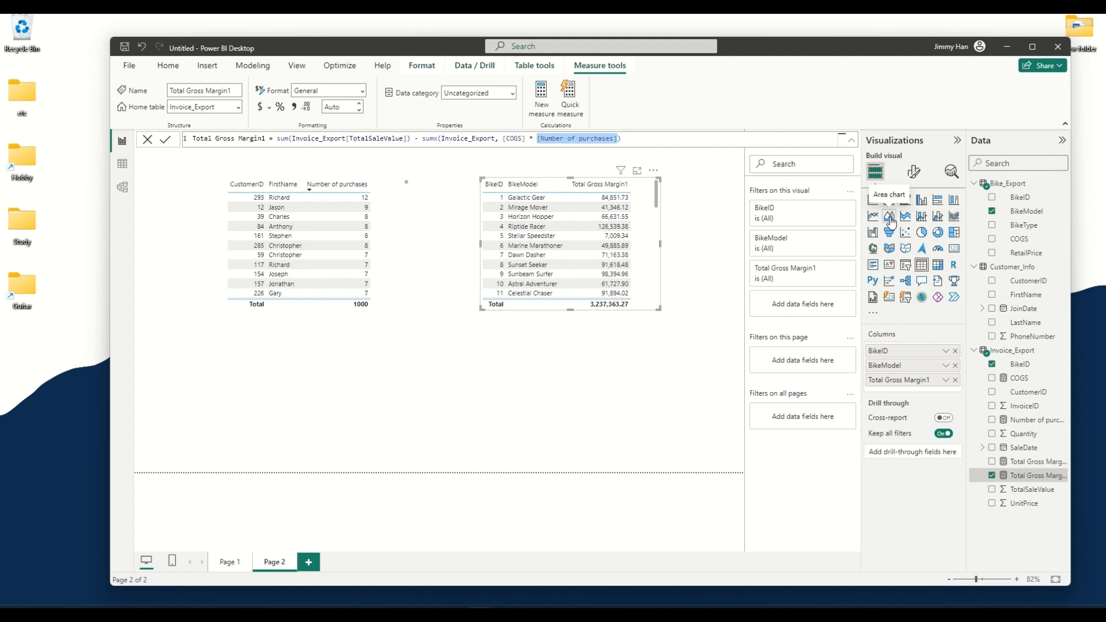
key(BackSpace)
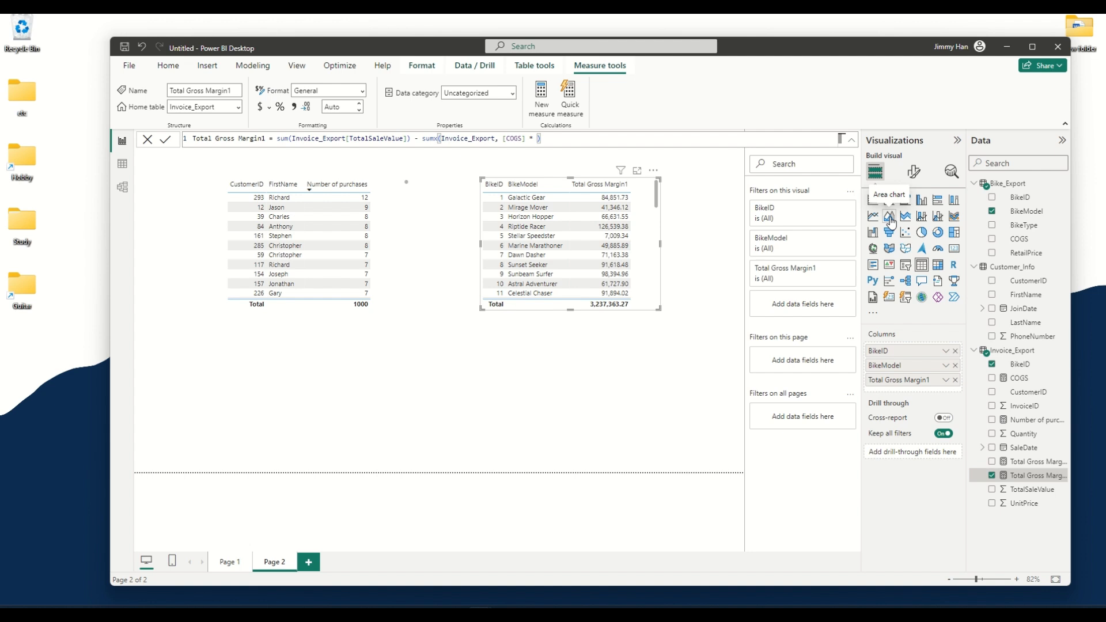
text(qu)
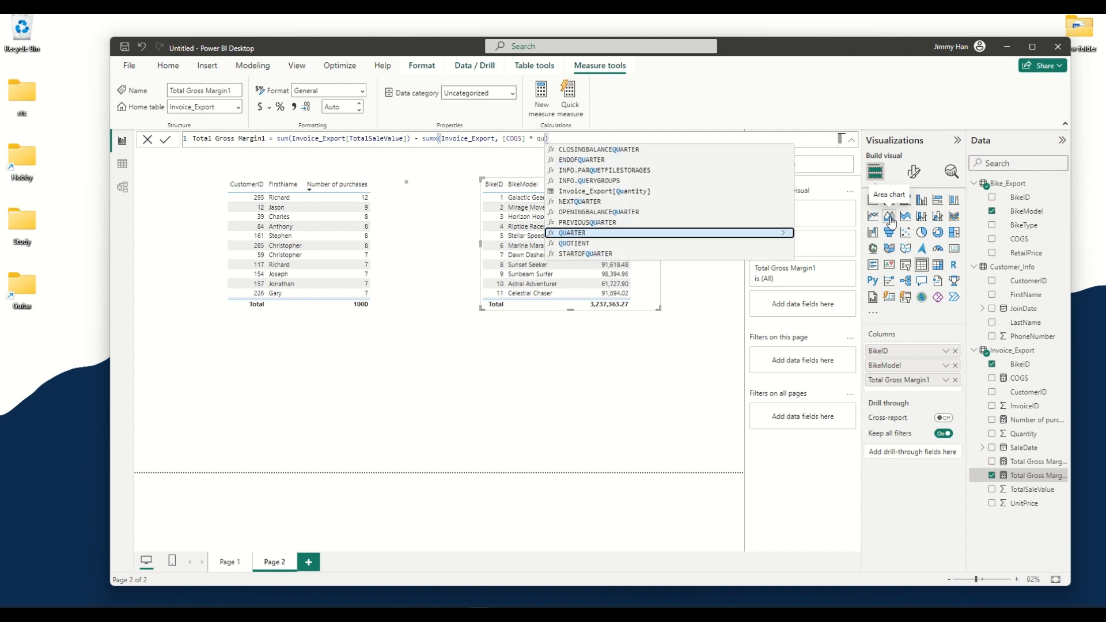
text(ar)
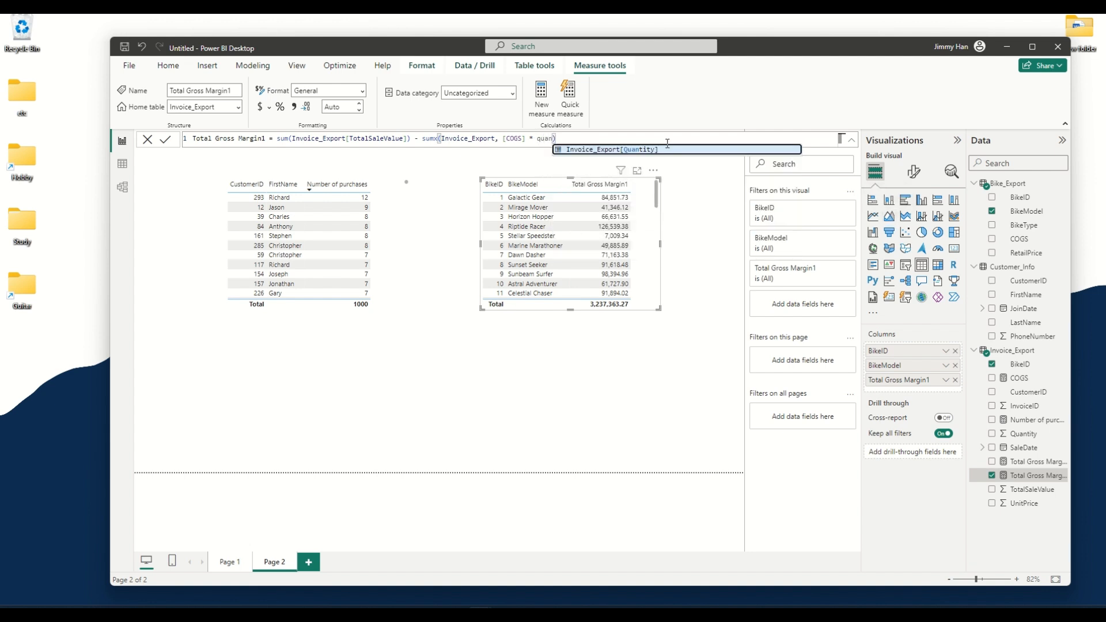
click(657, 151)
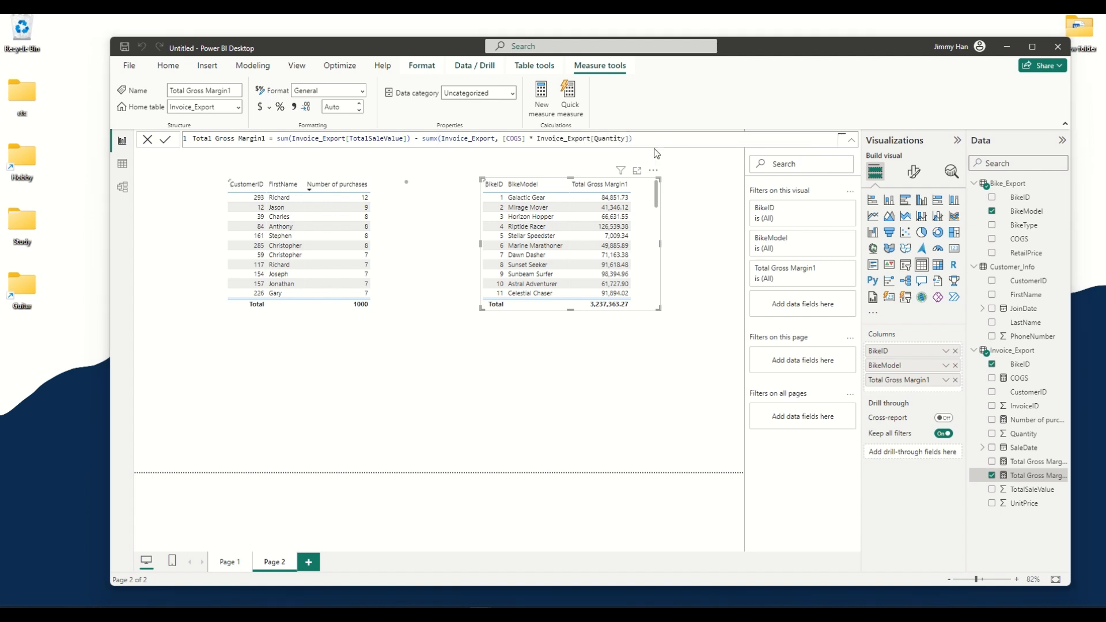
key(Return)
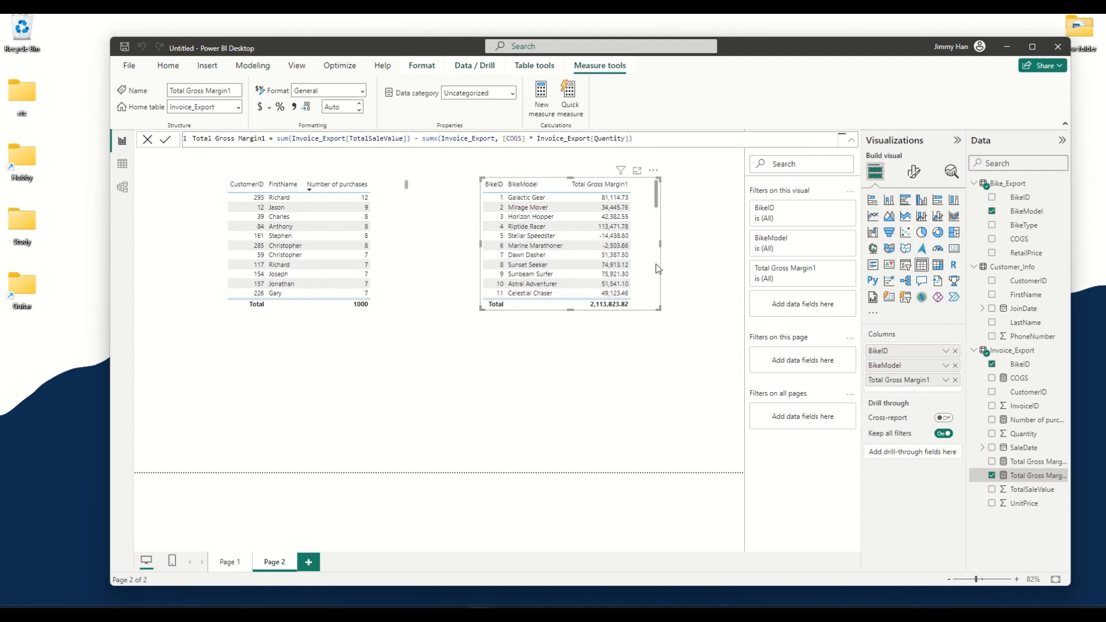